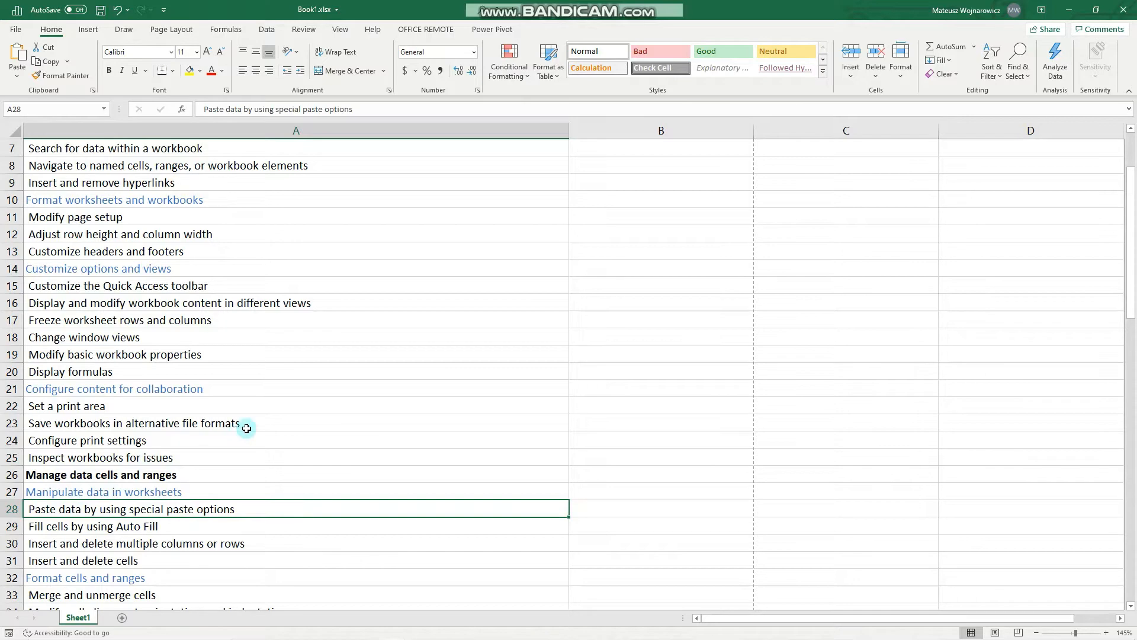
Show the Clipboard pane and clear all of its collected items
{"action": "left_click", "coordinate": [91, 89]}
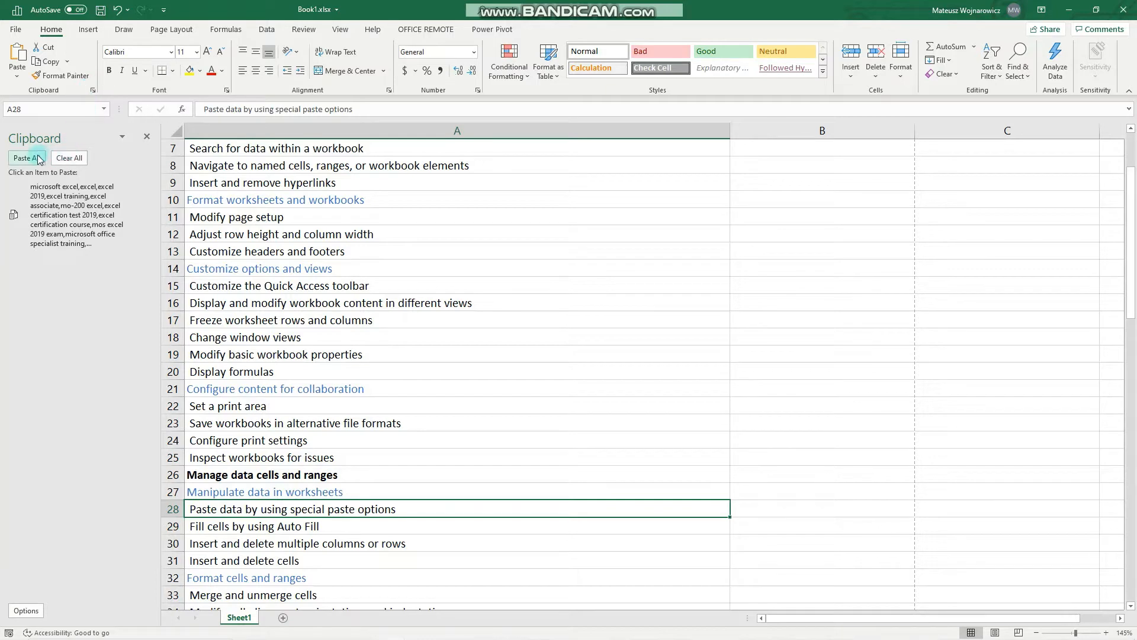
{"action": "left_click", "coordinate": [66, 157]}
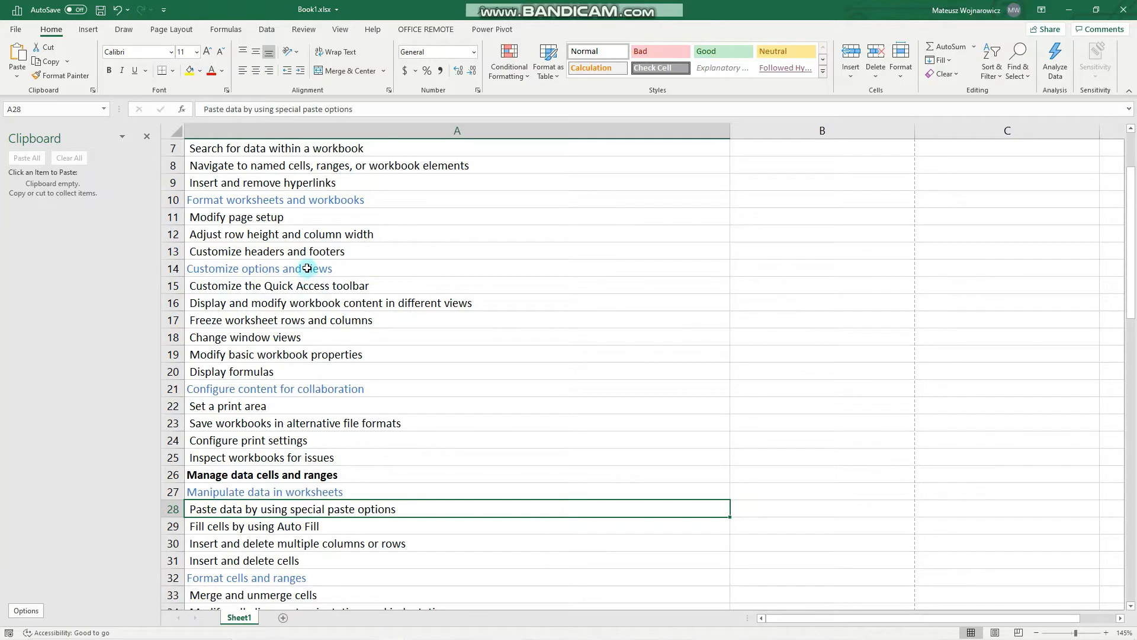
Copy cells A14:A20 and delete the collected item from the Clipboard pane
{"action": "left_click_drag", "start_coordinate": [305, 272], "coordinate": [297, 378]}
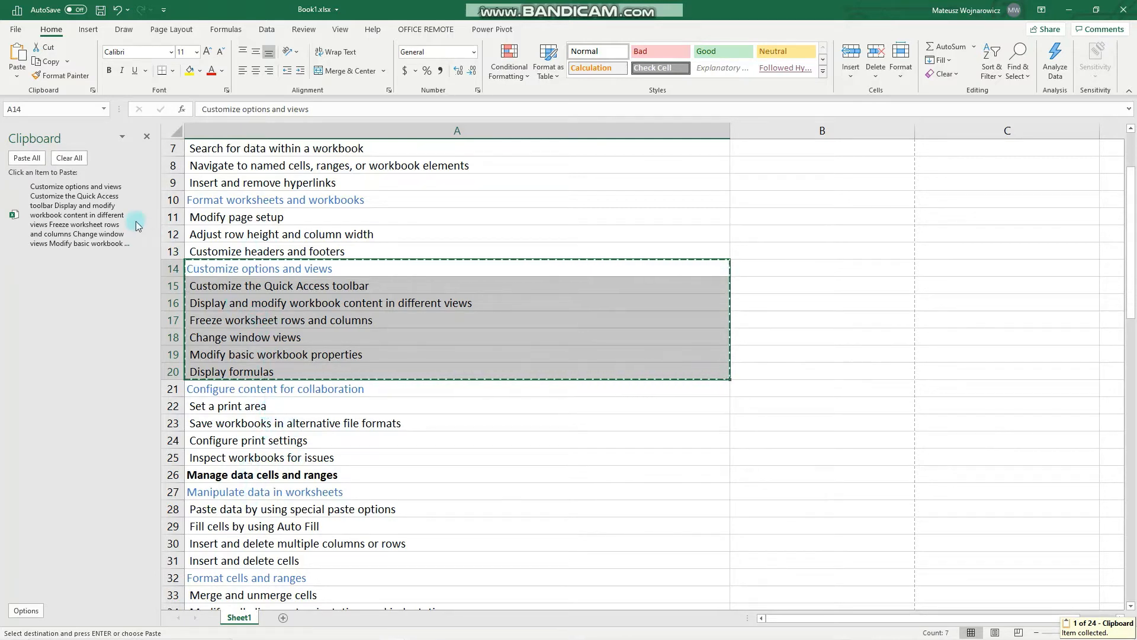
{"action": "mouse_move", "coordinate": [147, 215]}
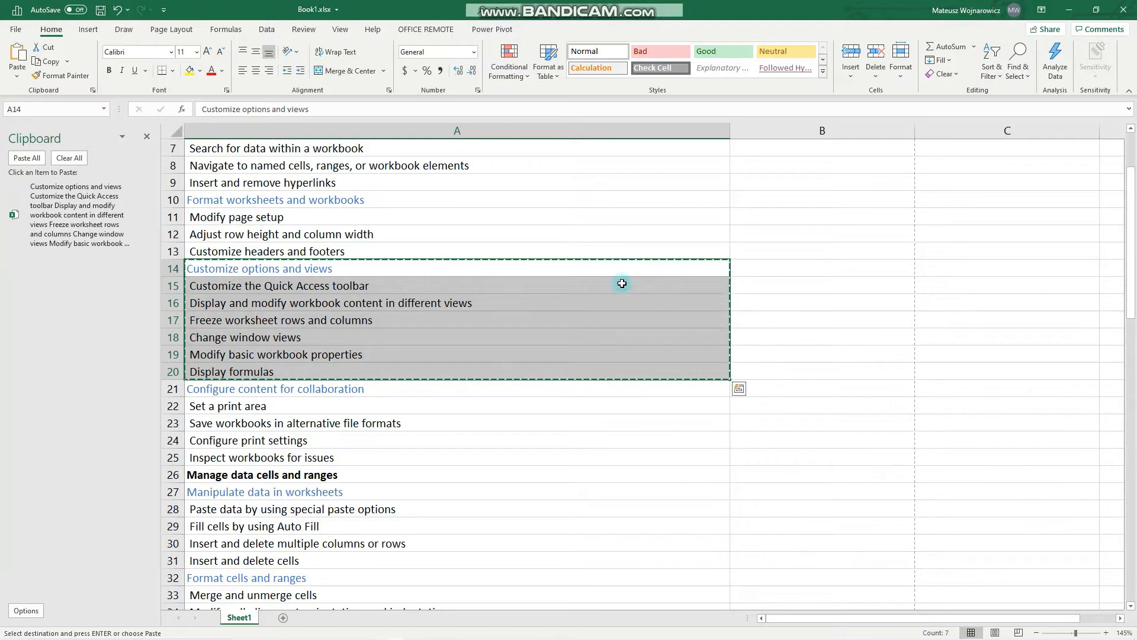
{"action": "left_click", "coordinate": [144, 215]}
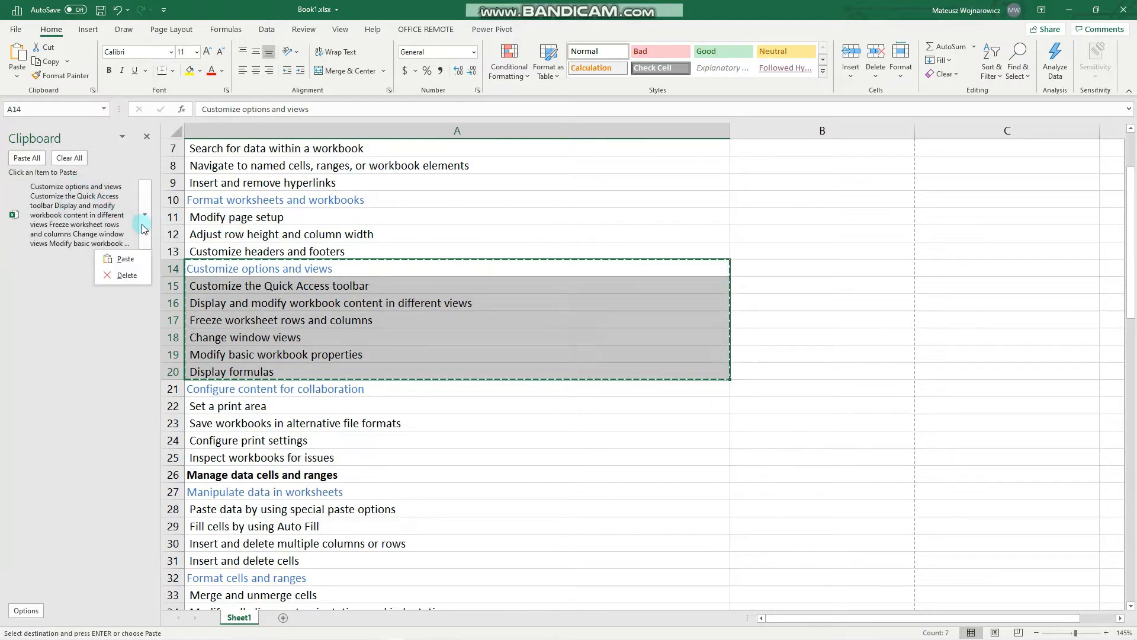
{"action": "left_click", "coordinate": [126, 275]}
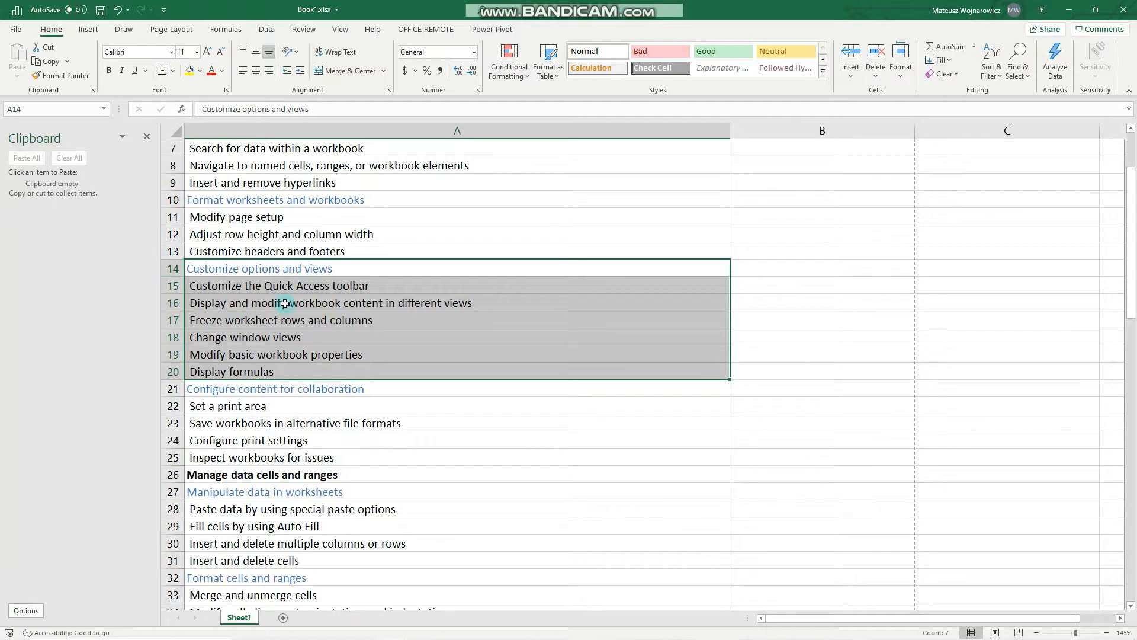
Copy cells A14:A20 again and review the Paste Special options without pasting anything
{"action": "key", "text": "ctrl+c"}
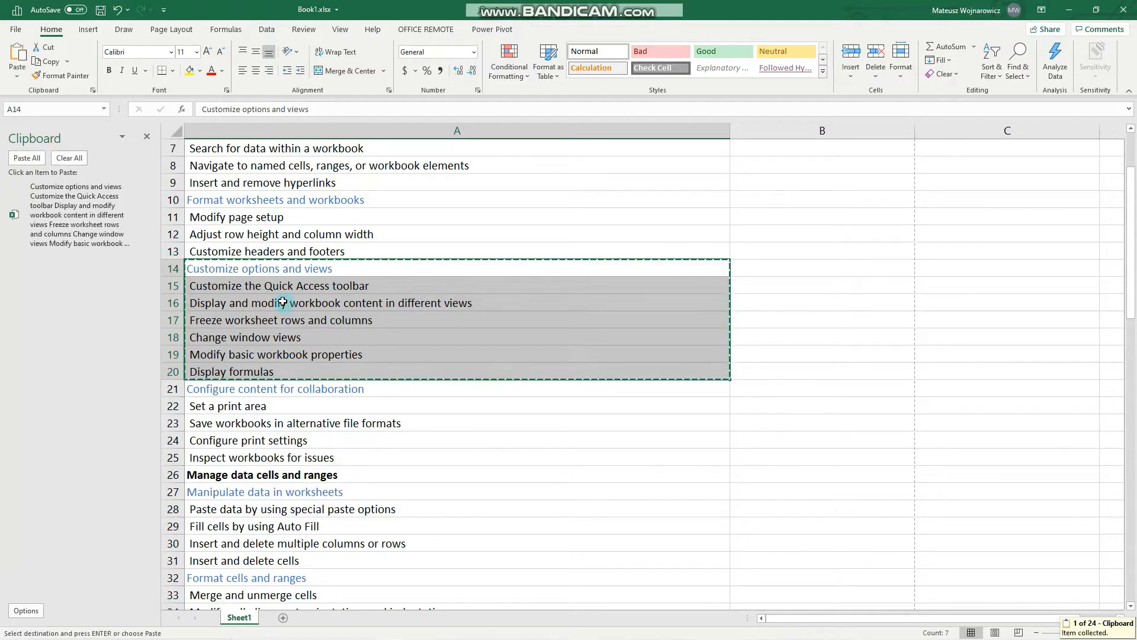
{"action": "left_click", "coordinate": [23, 76]}
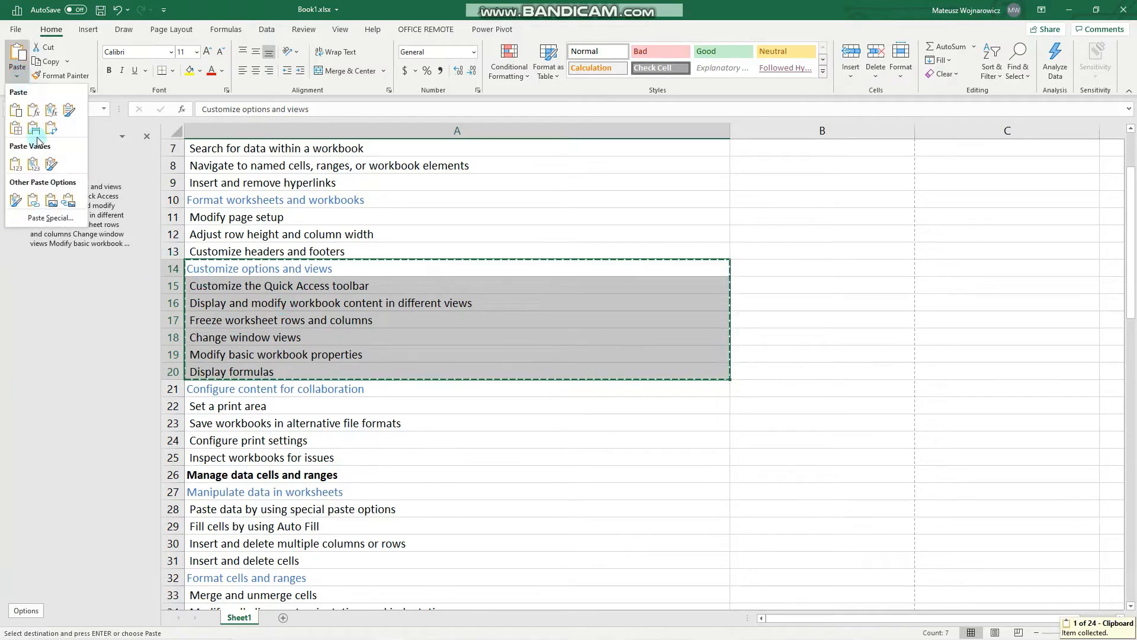
{"action": "left_click", "coordinate": [66, 220]}
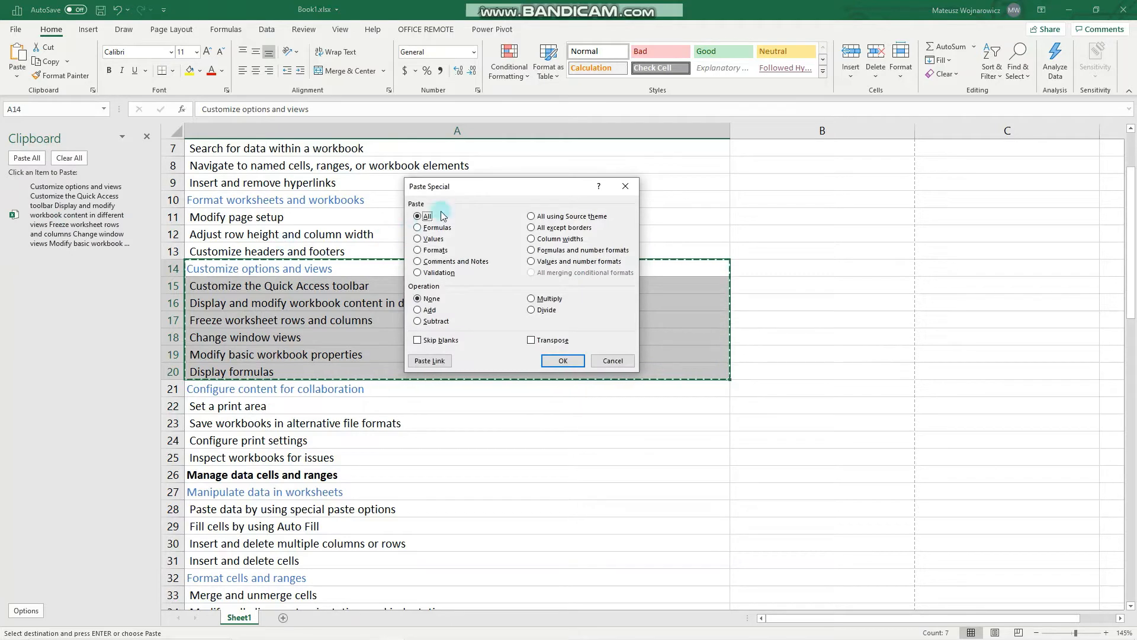
{"action": "left_click_drag", "start_coordinate": [450, 187], "coordinate": [433, 248]}
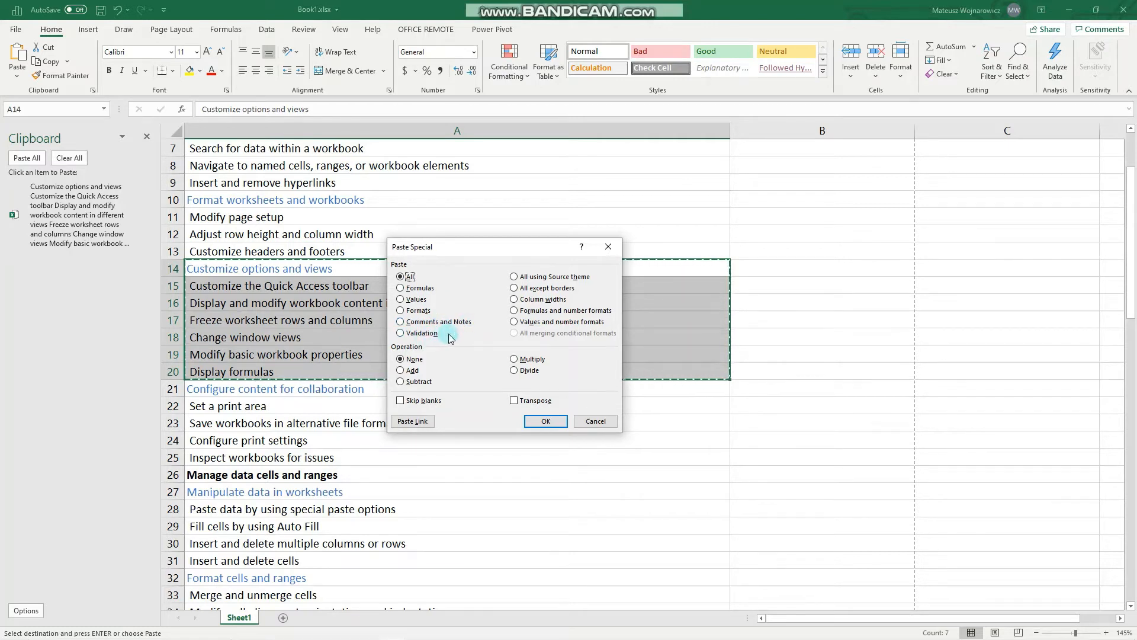
{"action": "left_click_drag", "start_coordinate": [550, 252], "coordinate": [520, 269]}
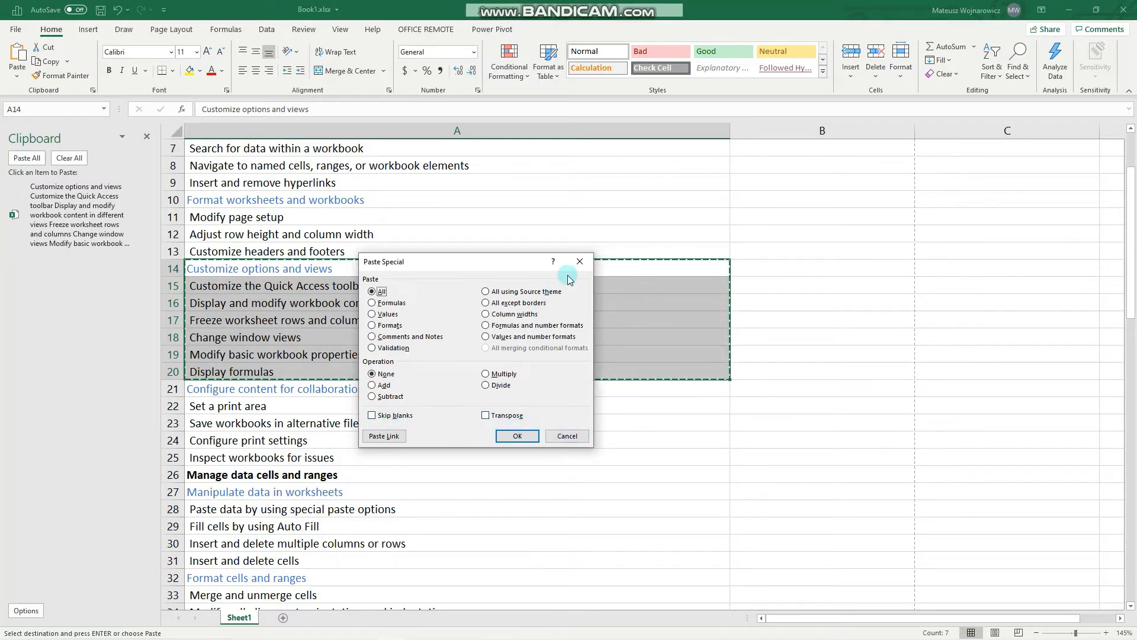
{"action": "left_click", "coordinate": [567, 436]}
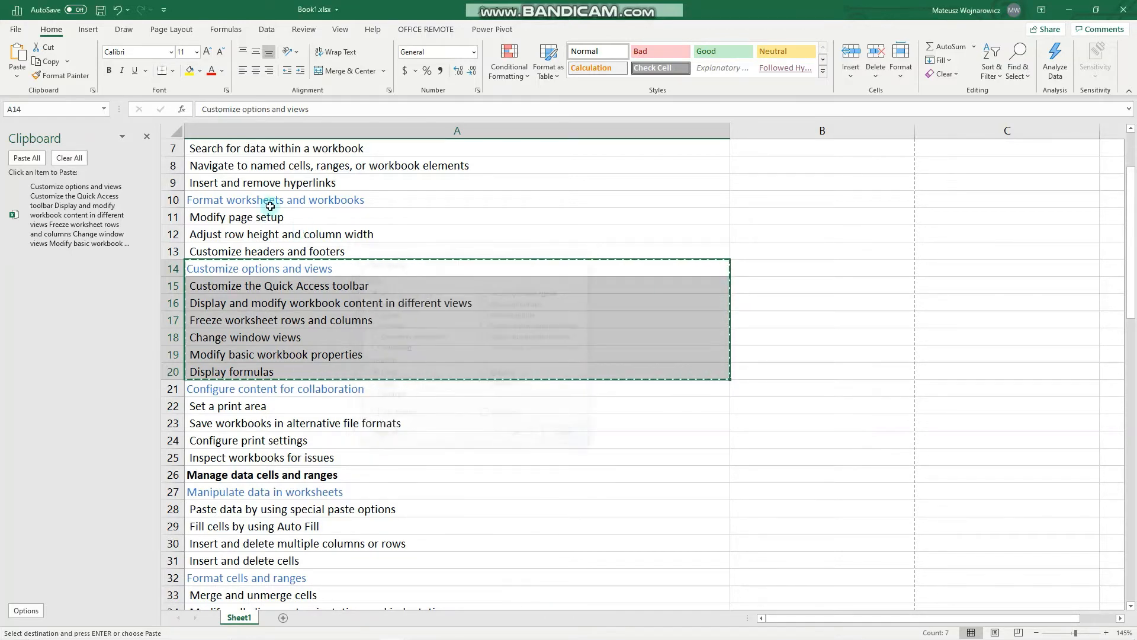
Delete the recopied A14:A20 item from the Clipboard pane
{"action": "left_click", "coordinate": [145, 197]}
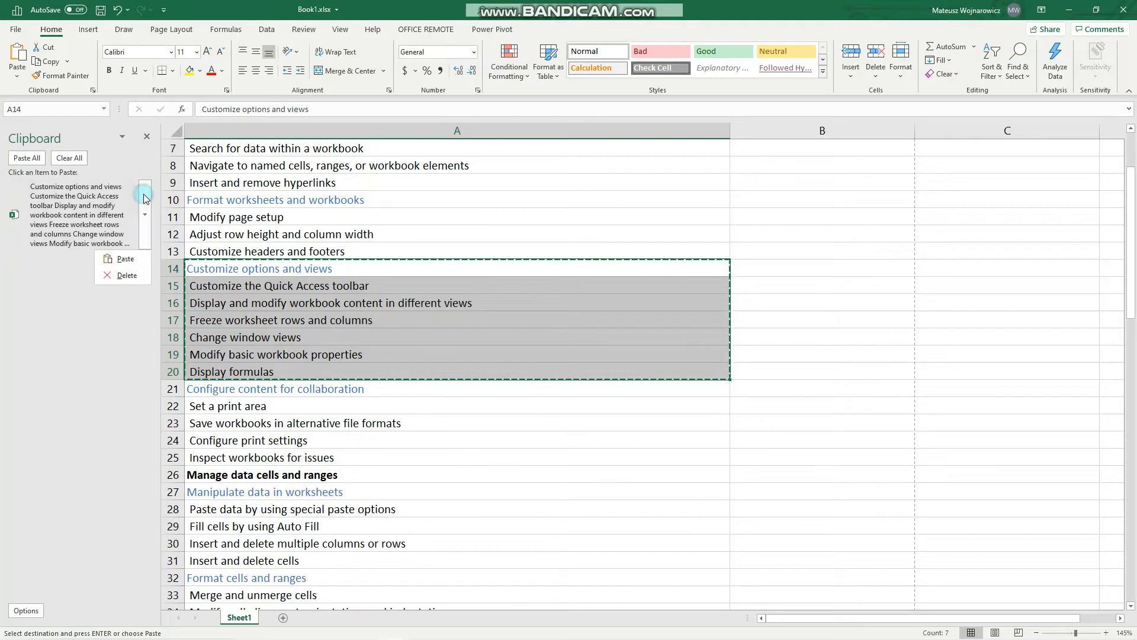
{"action": "left_click", "coordinate": [141, 275]}
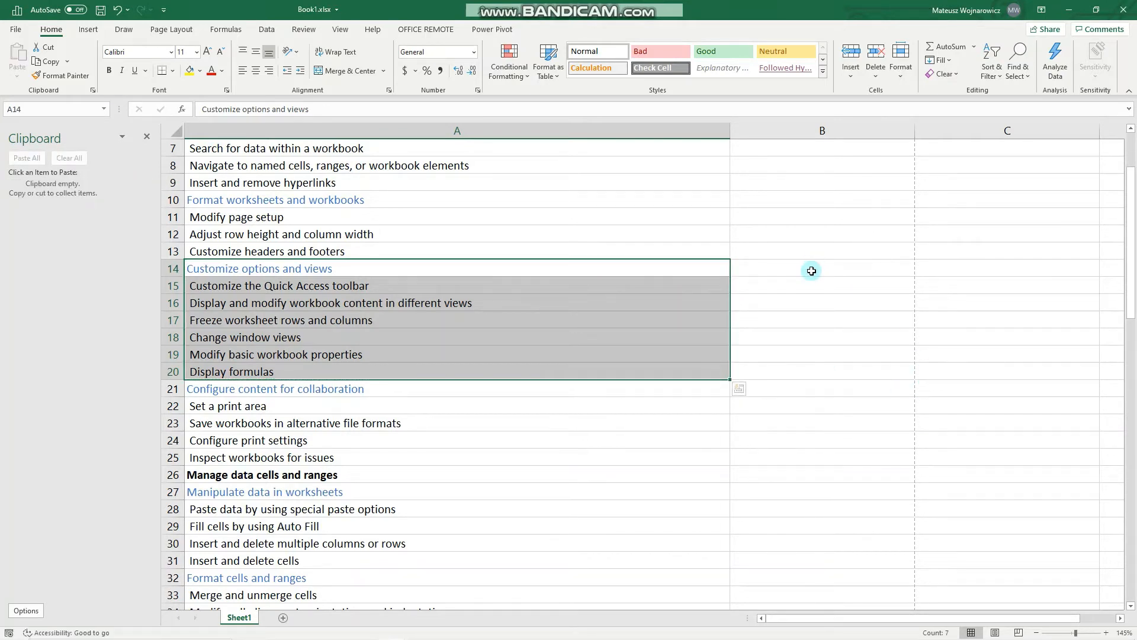
Apply the Good cell style to cell B14
{"action": "left_click", "coordinate": [811, 270]}
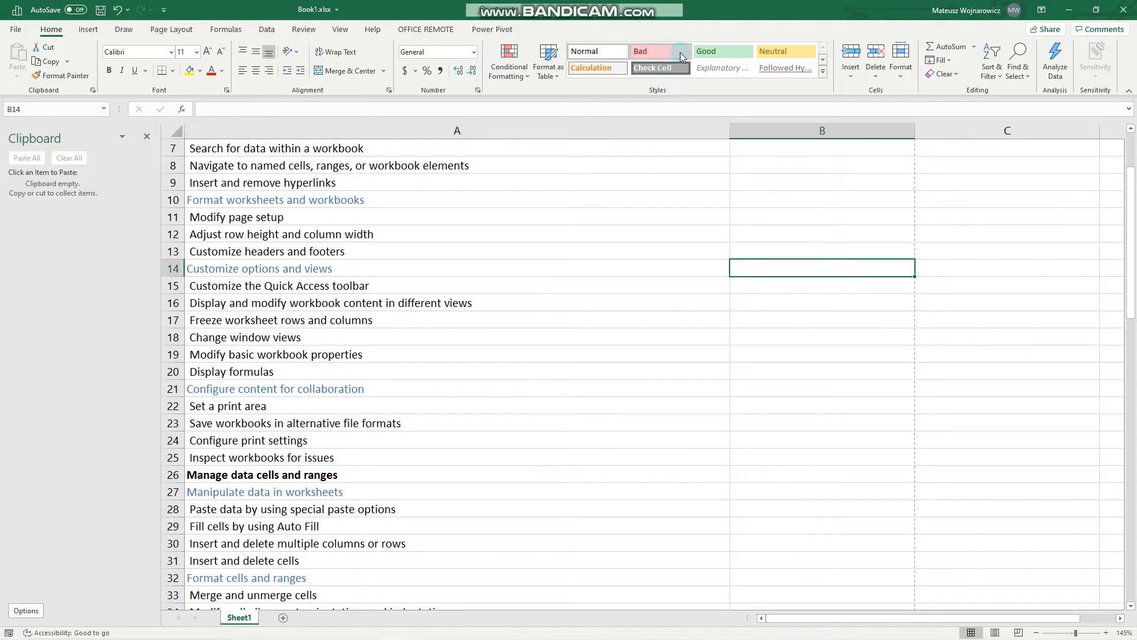
{"action": "left_click", "coordinate": [715, 51]}
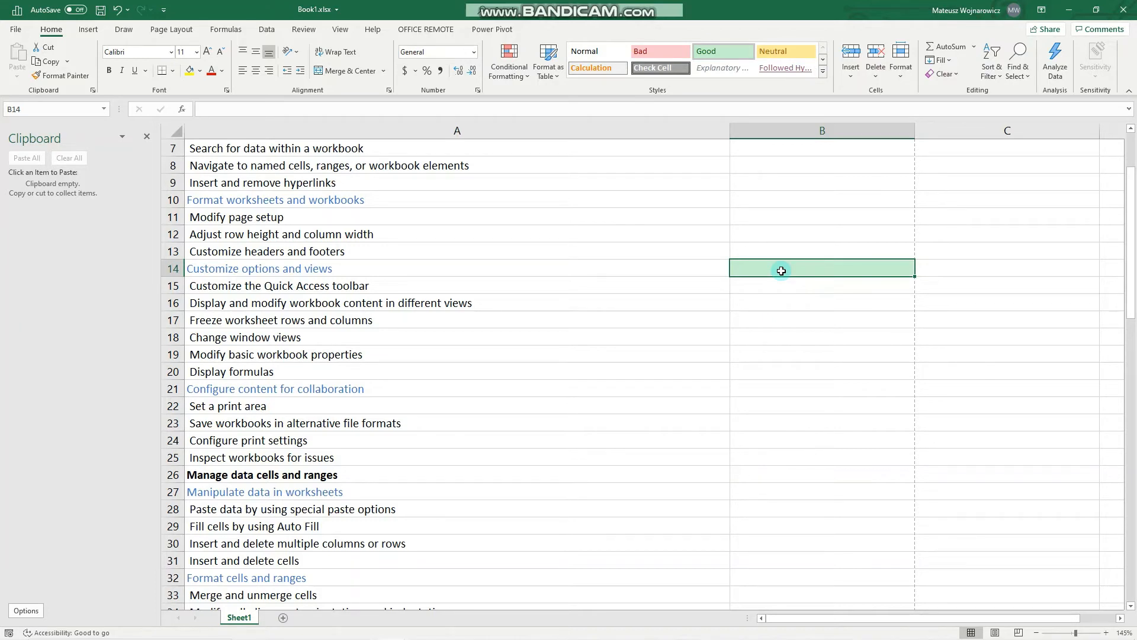
Paste only the formats of B14 onto B16:B22 with Paste Special, and undo both this paste and the Good style
{"action": "key", "text": "ctrl+c"}
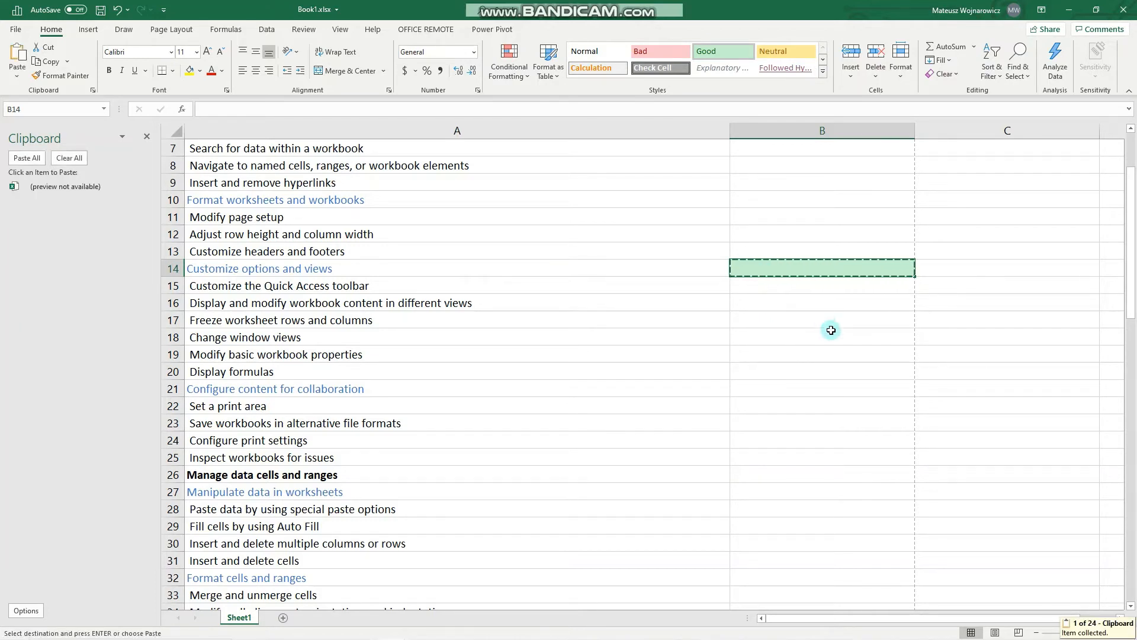
{"action": "left_click_drag", "start_coordinate": [809, 303], "coordinate": [828, 409]}
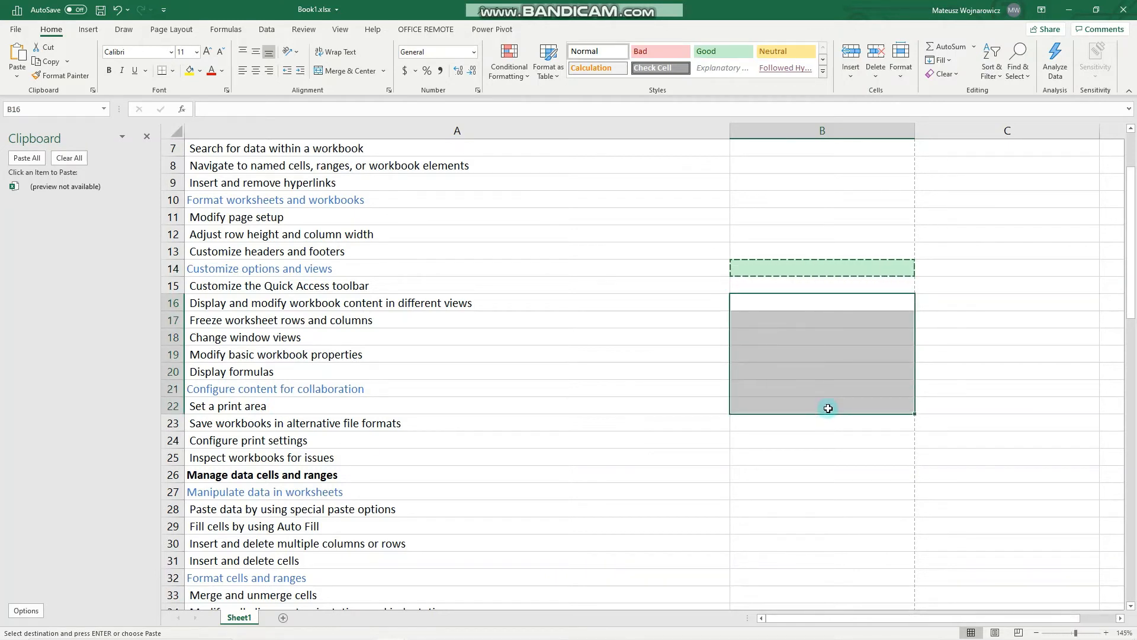
{"action": "left_click", "coordinate": [16, 75]}
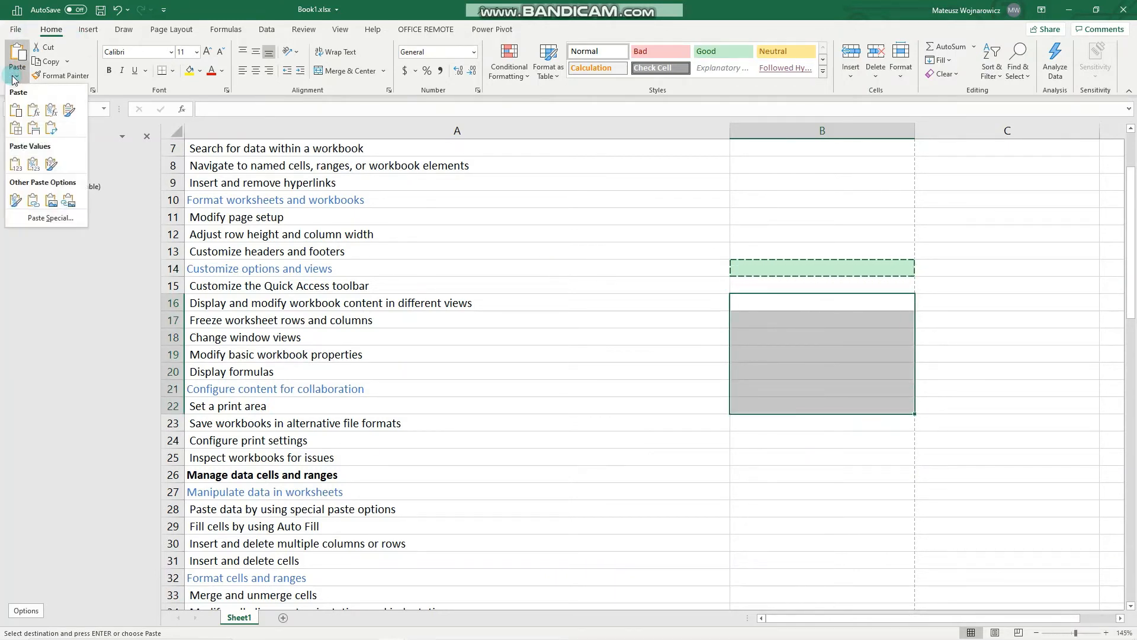
{"action": "left_click", "coordinate": [58, 218]}
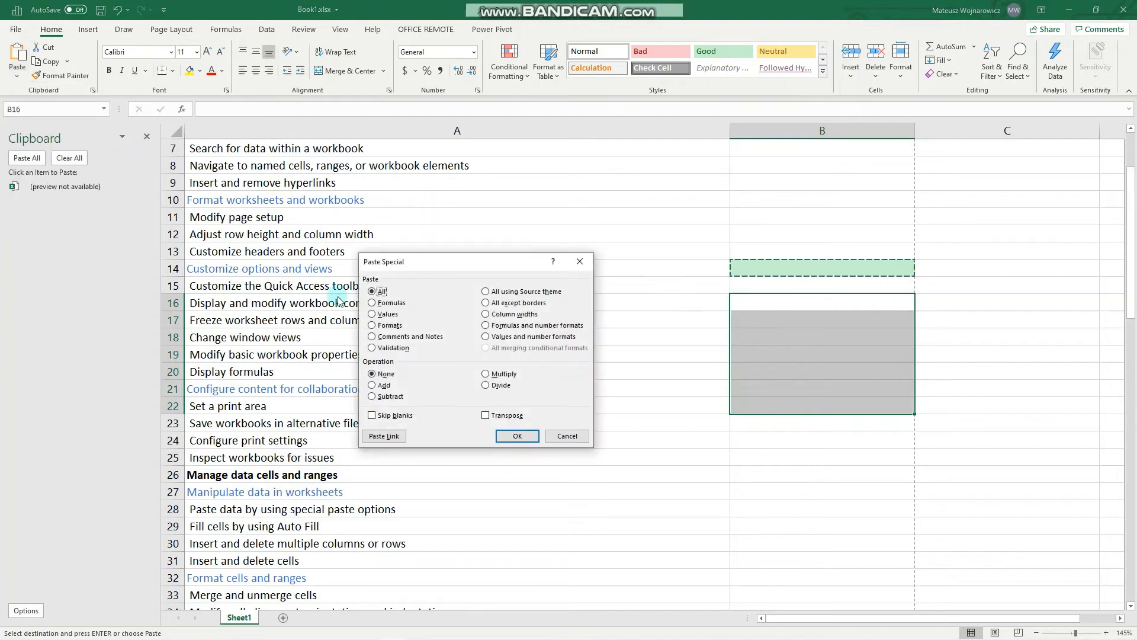
{"action": "left_click", "coordinate": [379, 326]}
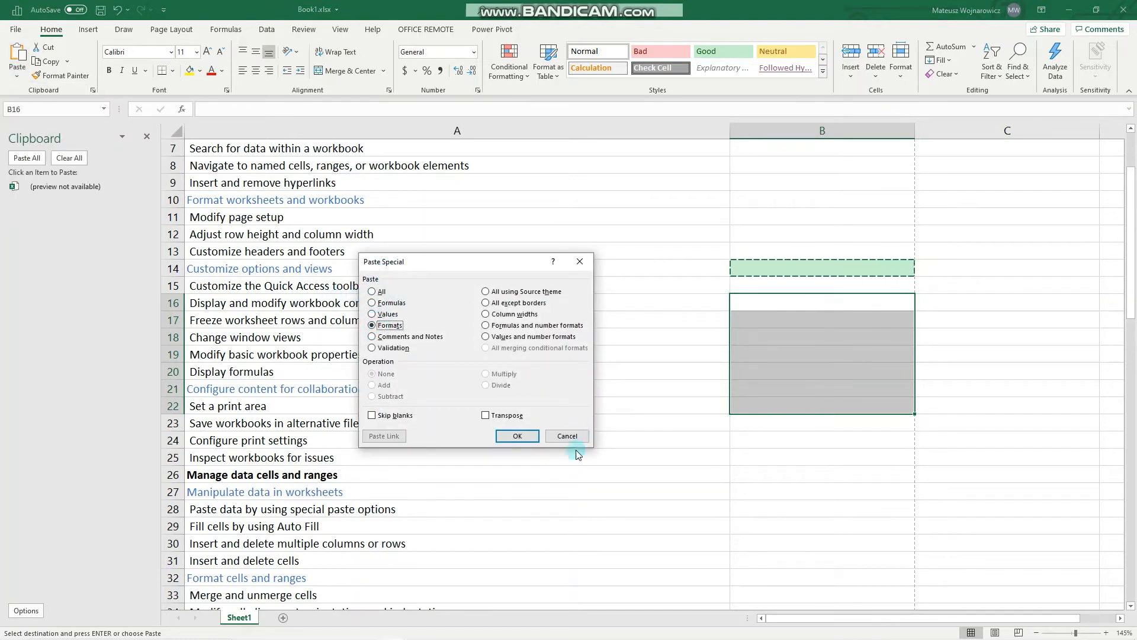
{"action": "left_click", "coordinate": [514, 436]}
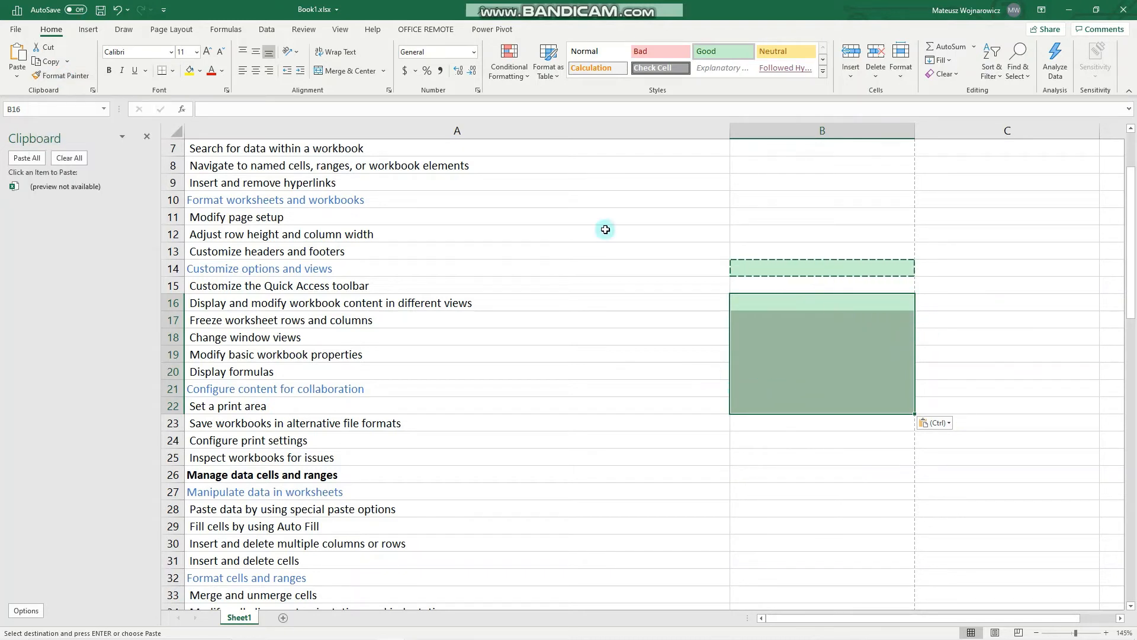
{"action": "left_click", "coordinate": [122, 15]}
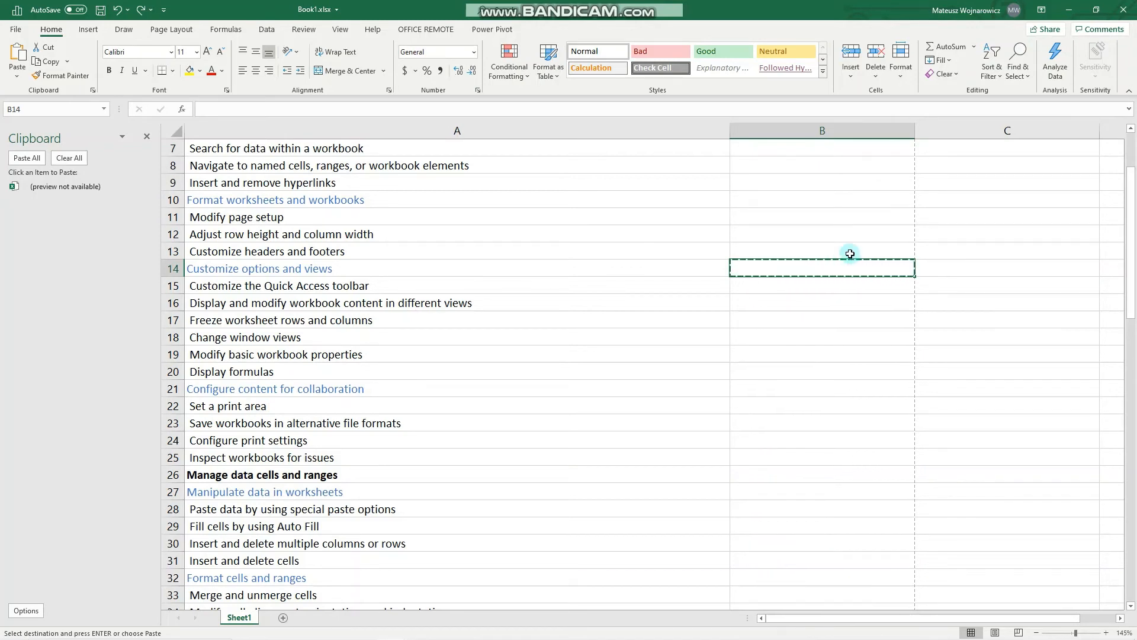
Enter 5 in cell B14 and 10 in cell B15
{"action": "type", "text": "5"}
{"action": "key", "text": "Return"}
{"action": "type", "text": "10"}
{"action": "key", "text": "Return"}
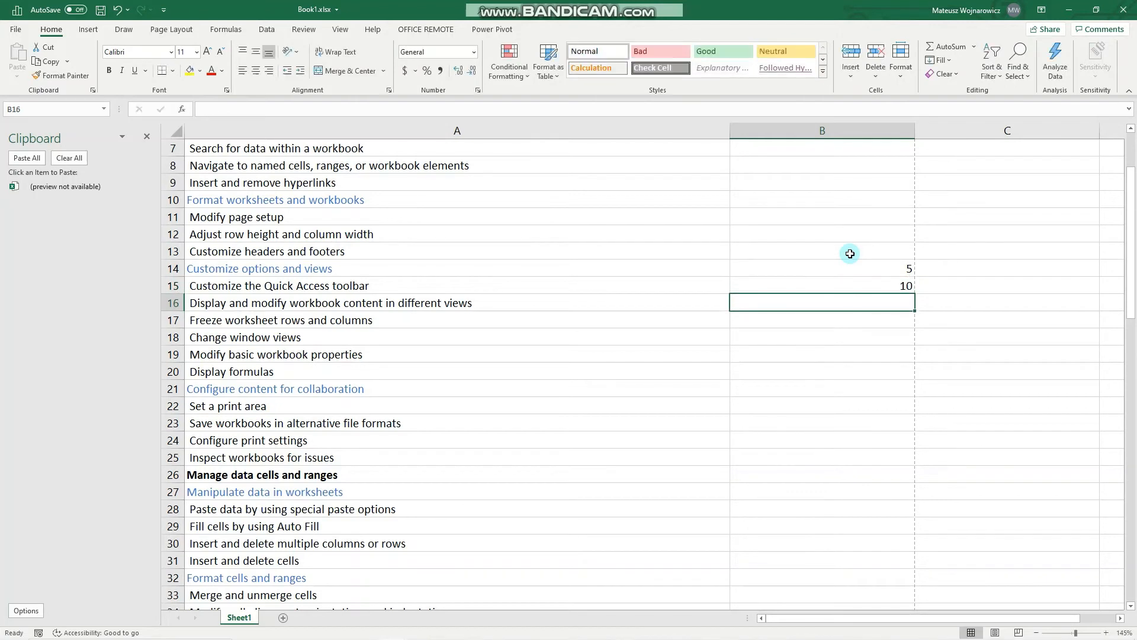
Copy B14 and add its value to cell B15 using Paste Special with the Add operation
{"action": "left_click", "coordinate": [892, 265]}
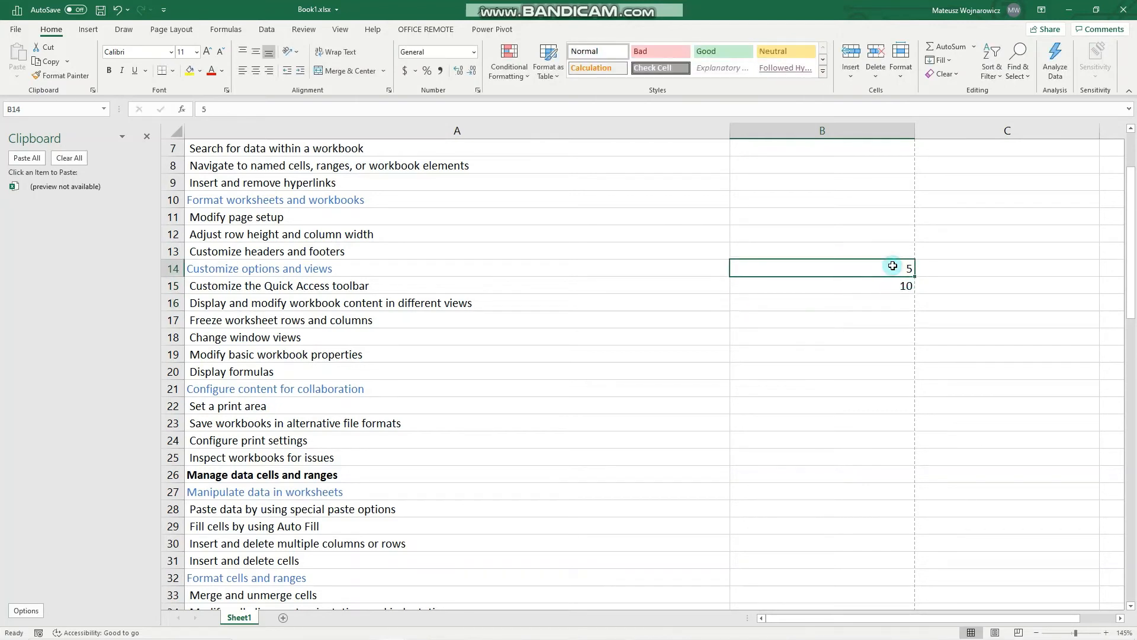
{"action": "key", "text": "ctrl+c"}
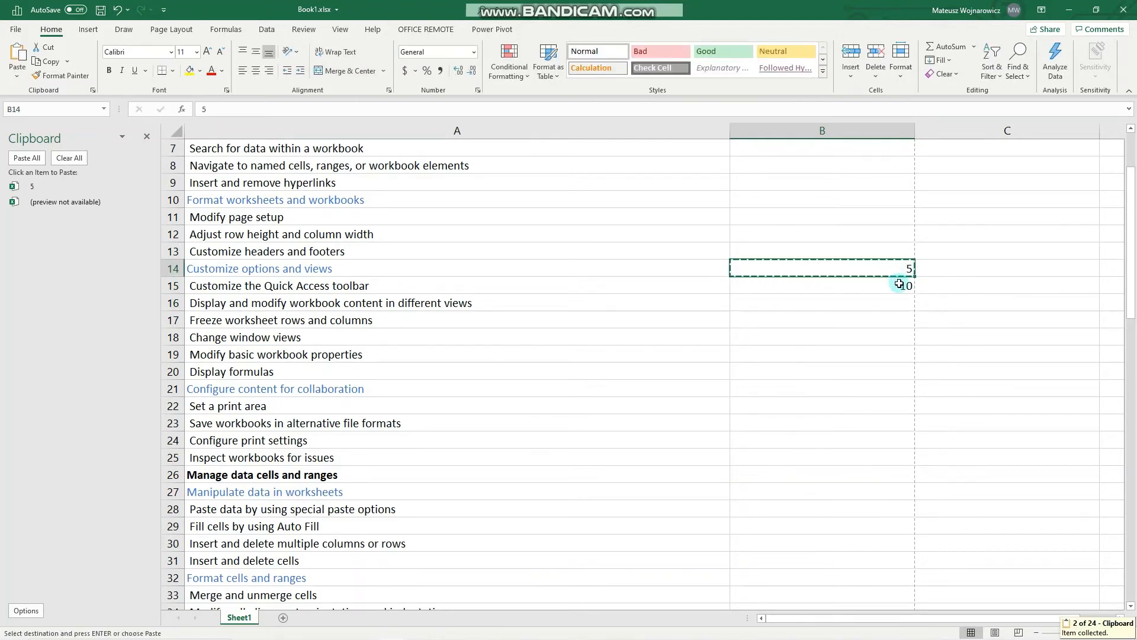
{"action": "left_click", "coordinate": [899, 284]}
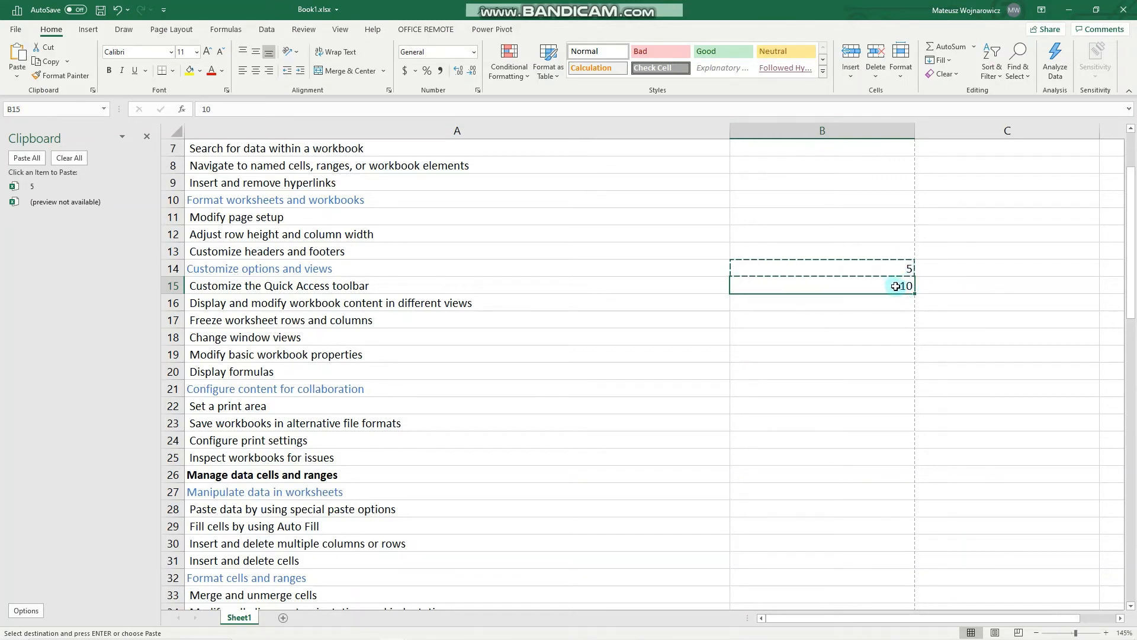
{"action": "right_click", "coordinate": [898, 287]}
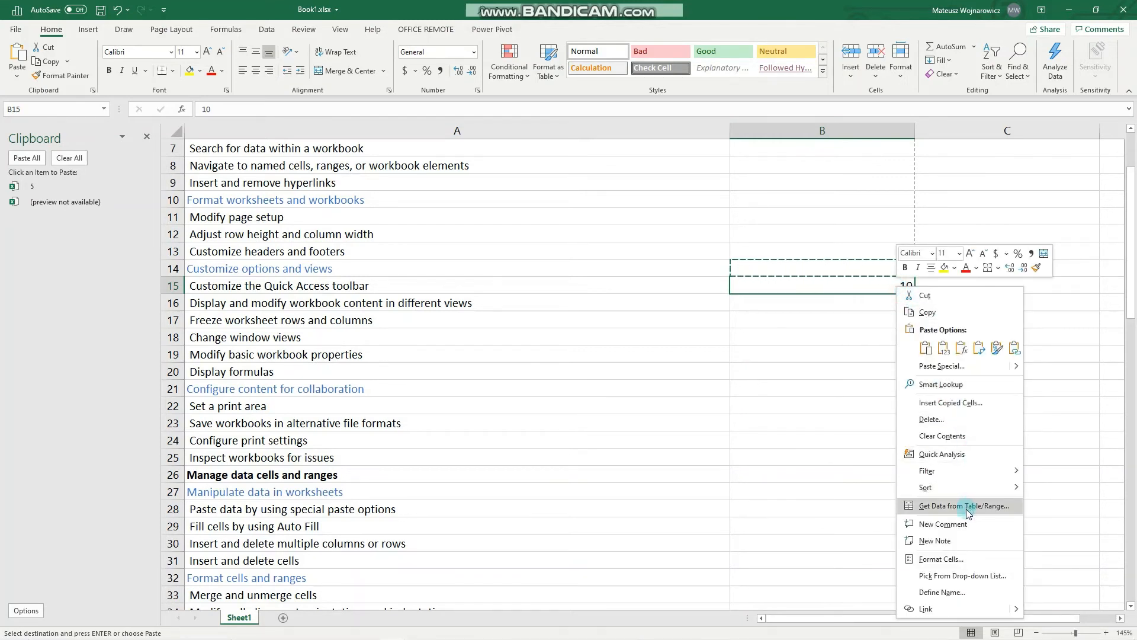
{"action": "mouse_move", "coordinate": [1019, 378]}
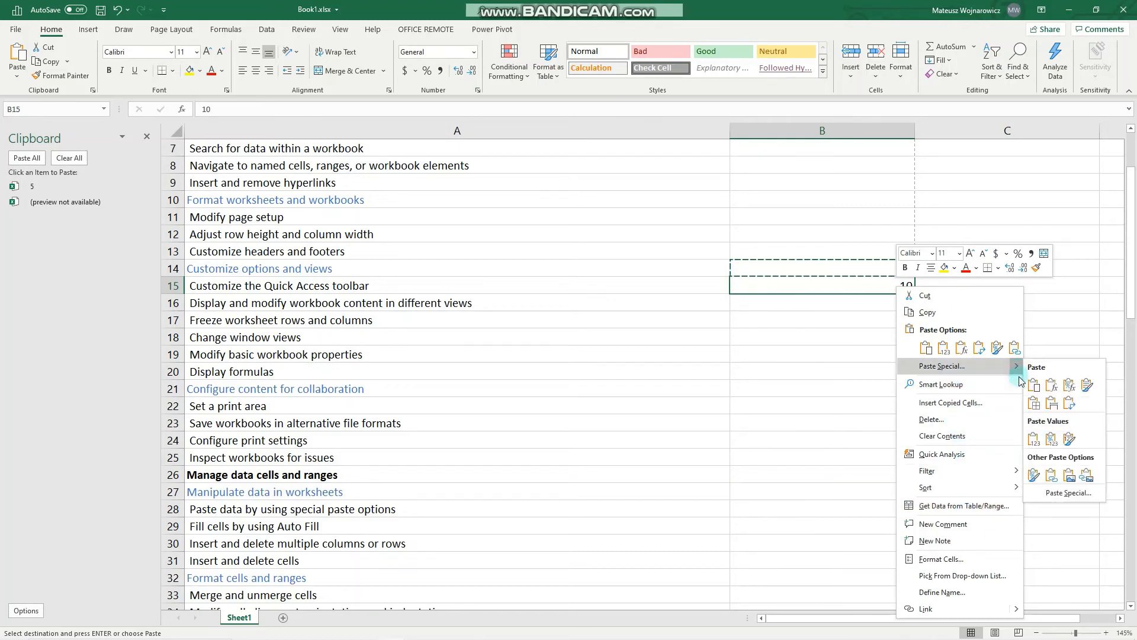
{"action": "left_click", "coordinate": [1063, 492]}
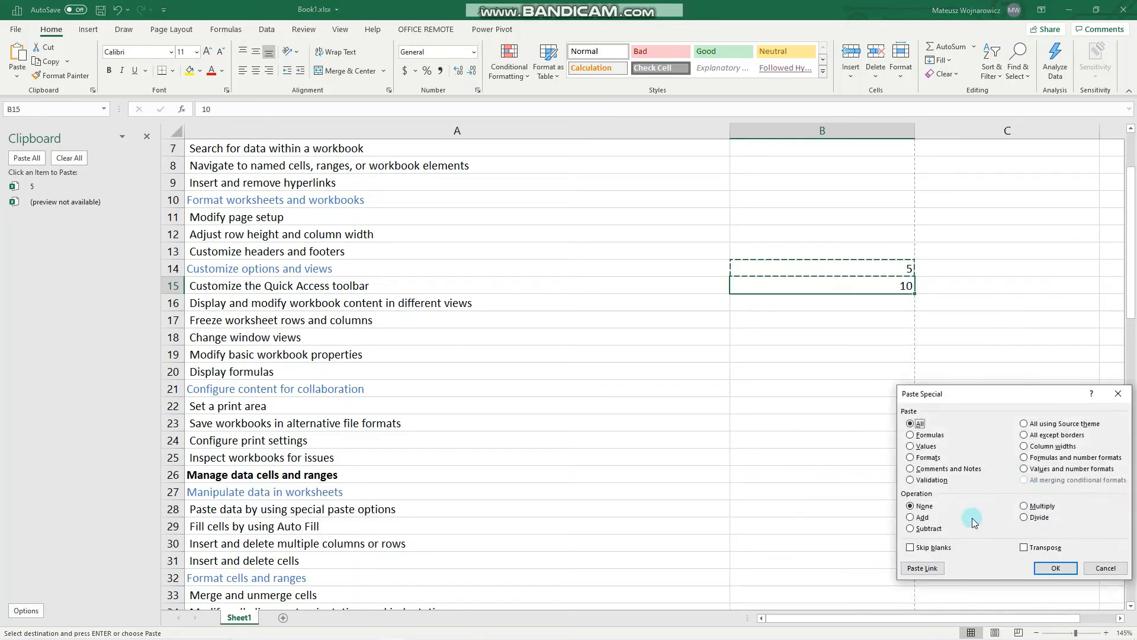
{"action": "left_click_drag", "start_coordinate": [969, 394], "coordinate": [901, 326]}
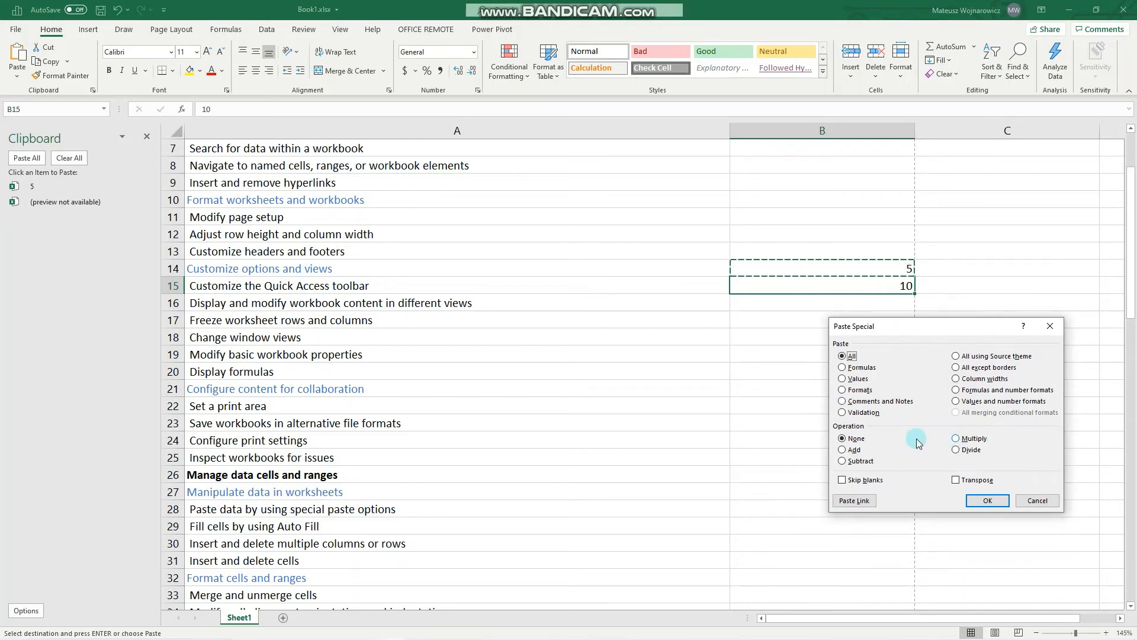
{"action": "left_click", "coordinate": [854, 450]}
{"action": "left_click", "coordinate": [981, 499]}
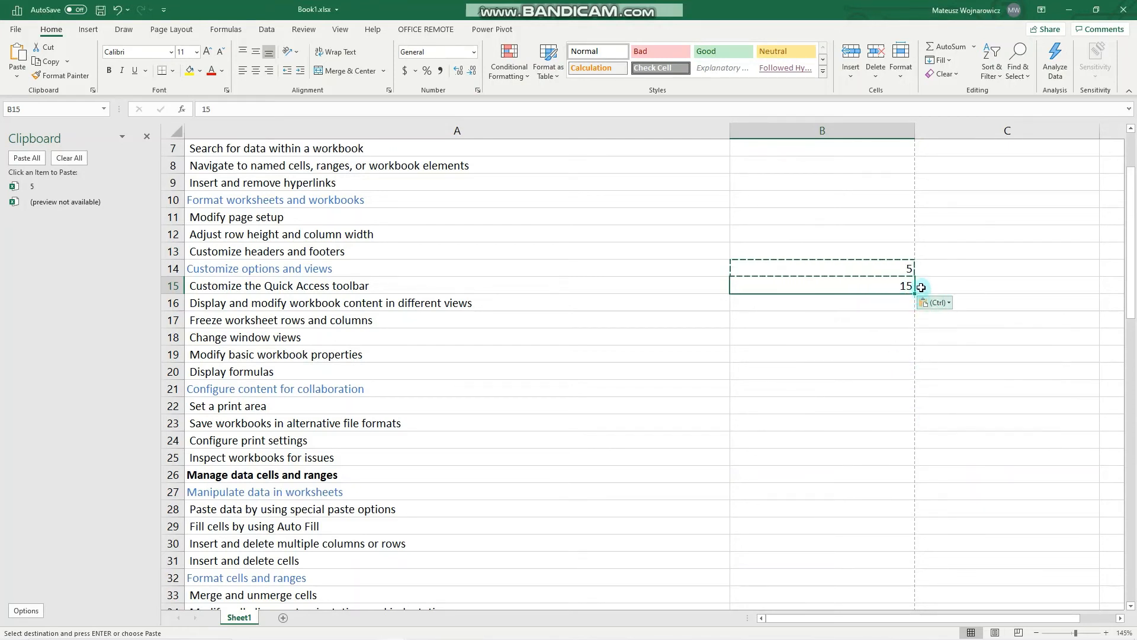
Enter the letter a in cell B17 and the letter b in cell C16
{"action": "left_click", "coordinate": [795, 319]}
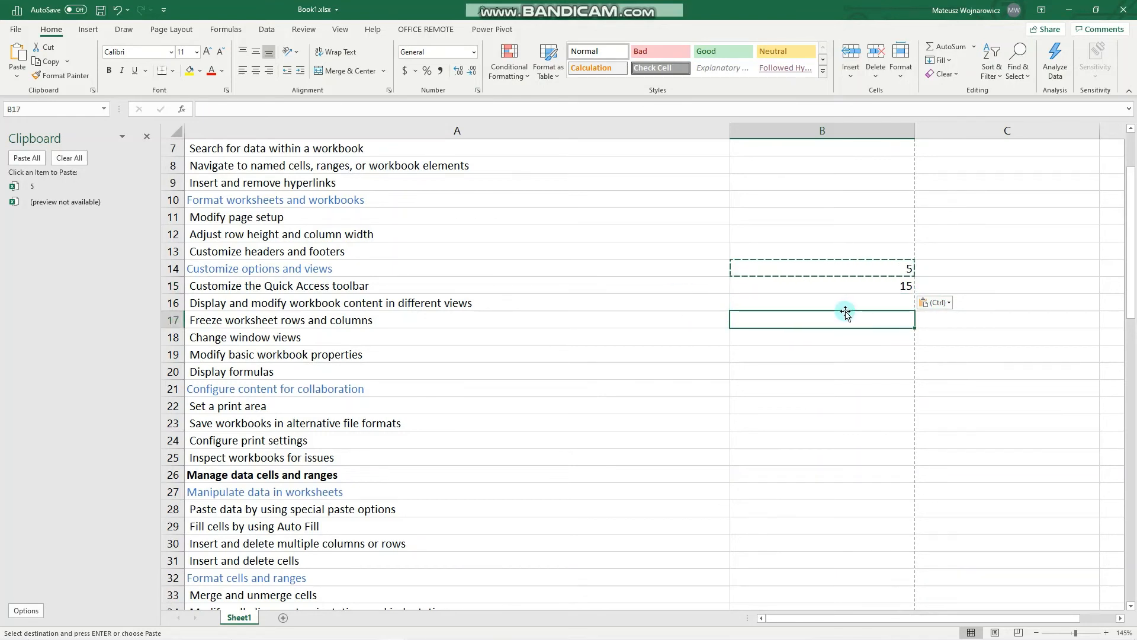
{"action": "type", "text": "a"}
{"action": "left_click", "coordinate": [942, 299]}
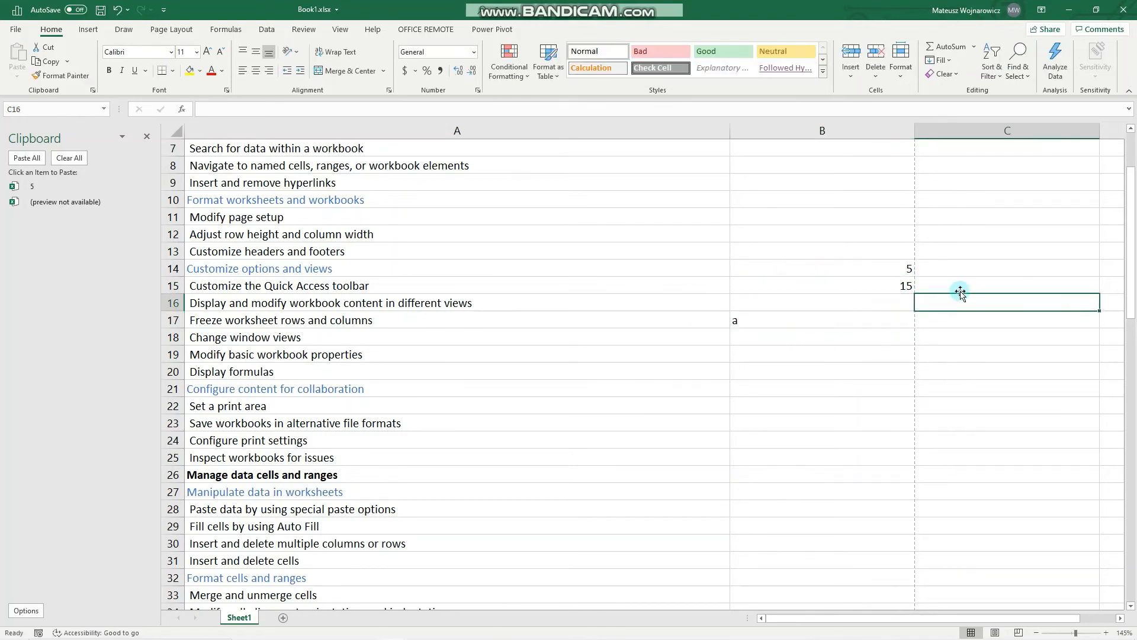
{"action": "type", "text": "b"}
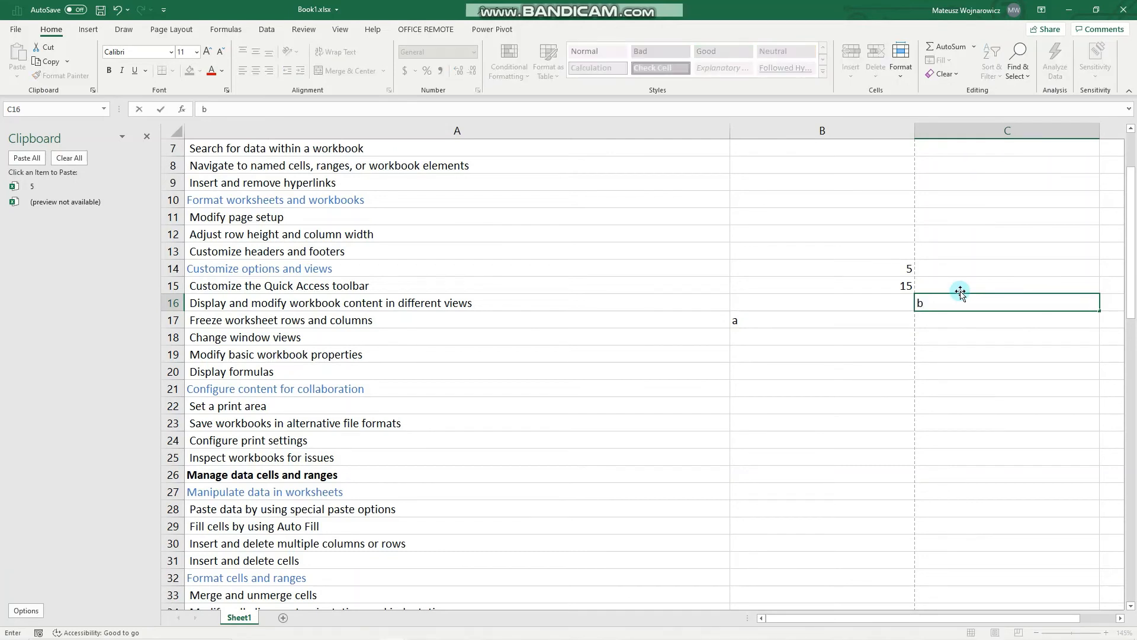
{"action": "left_click", "coordinate": [957, 317]}
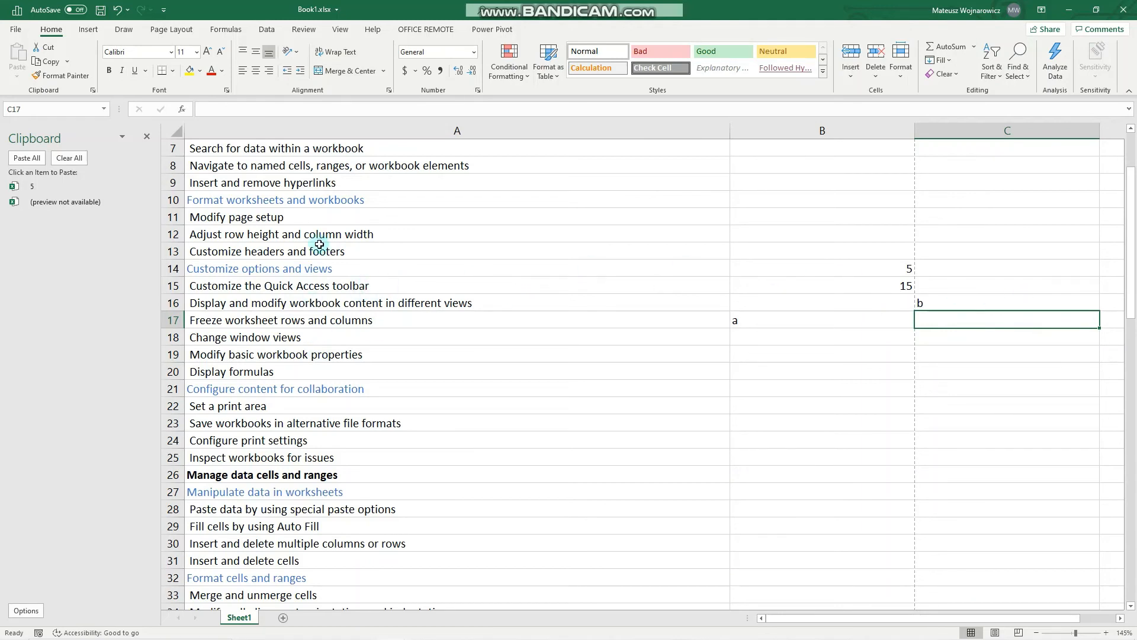
Copy the range B16:C17 and paste it transposed at cell B19 using Paste Special with the Transpose option
{"action": "mouse_move", "coordinate": [332, 638]}
{"action": "left_click_drag", "start_coordinate": [815, 309], "coordinate": [966, 321]}
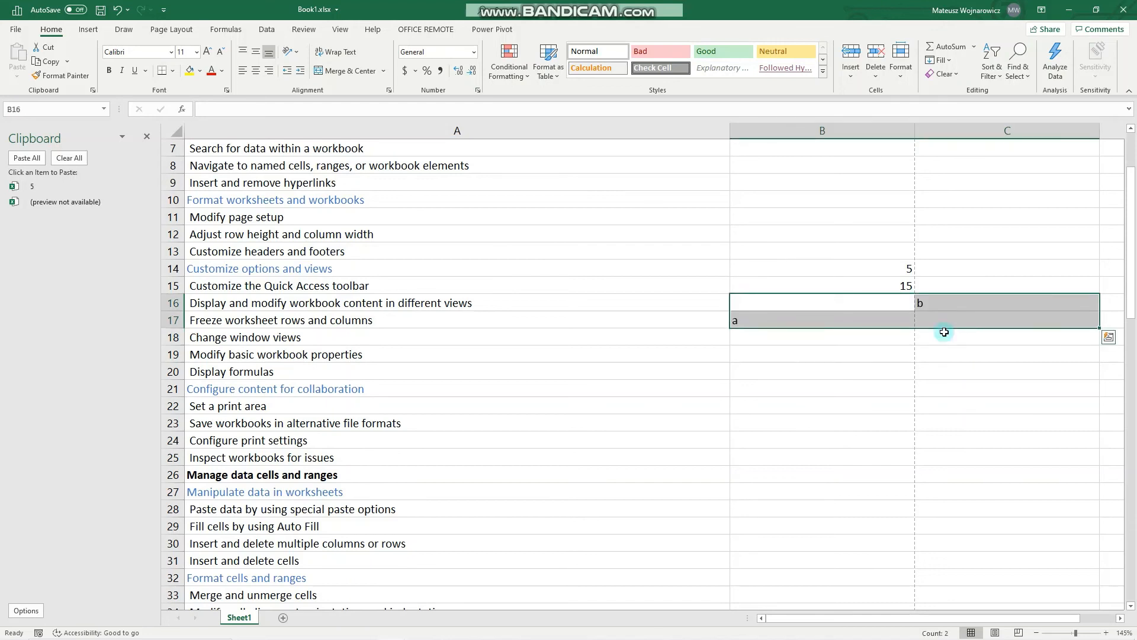
{"action": "key", "text": "ctrl+c"}
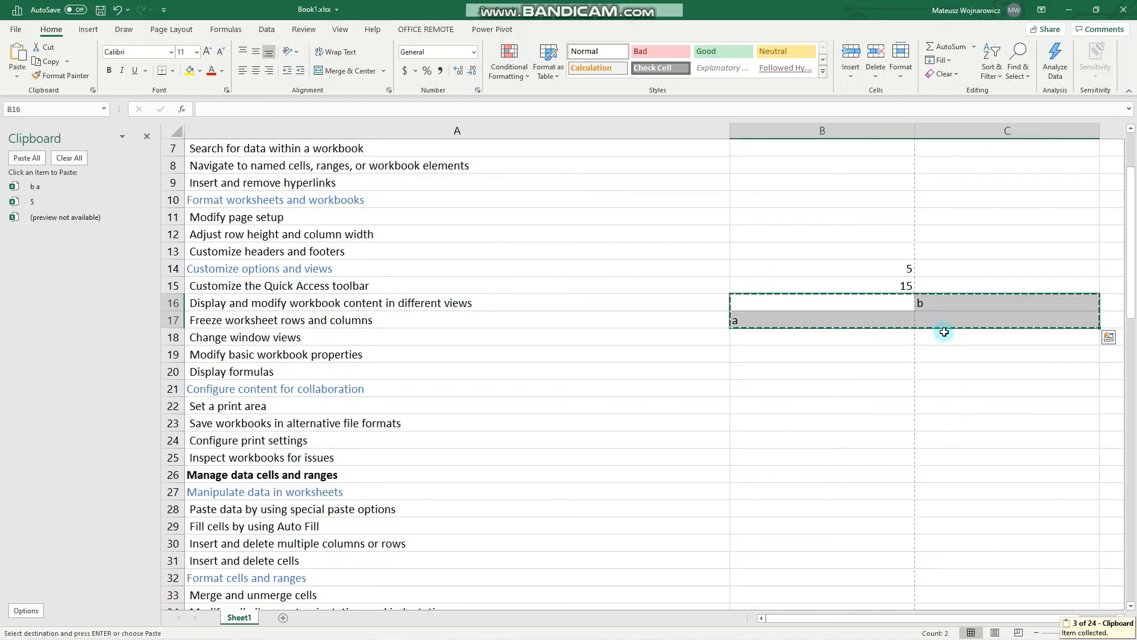
{"action": "left_click", "coordinate": [846, 357]}
{"action": "right_click", "coordinate": [846, 356]}
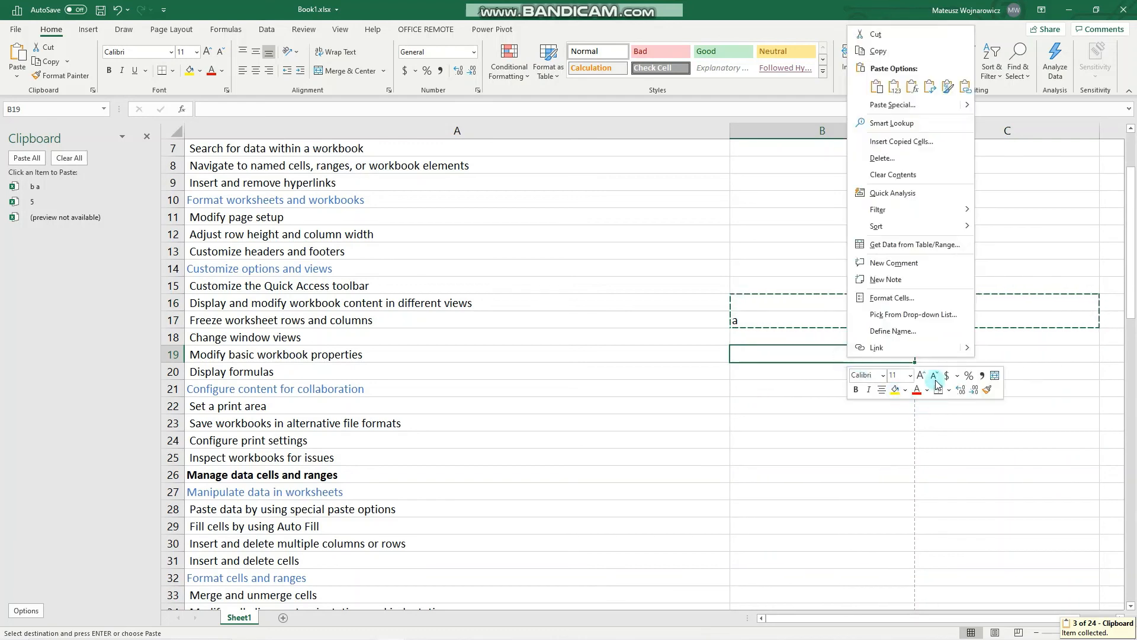
{"action": "left_click", "coordinate": [965, 107]}
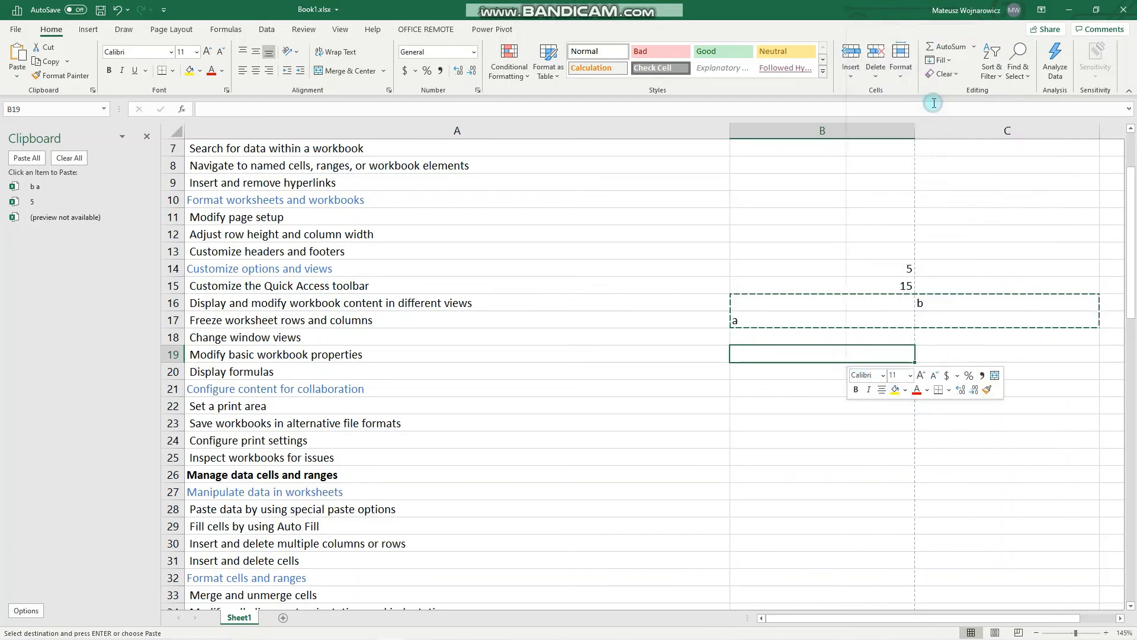
{"action": "left_click", "coordinate": [946, 159]}
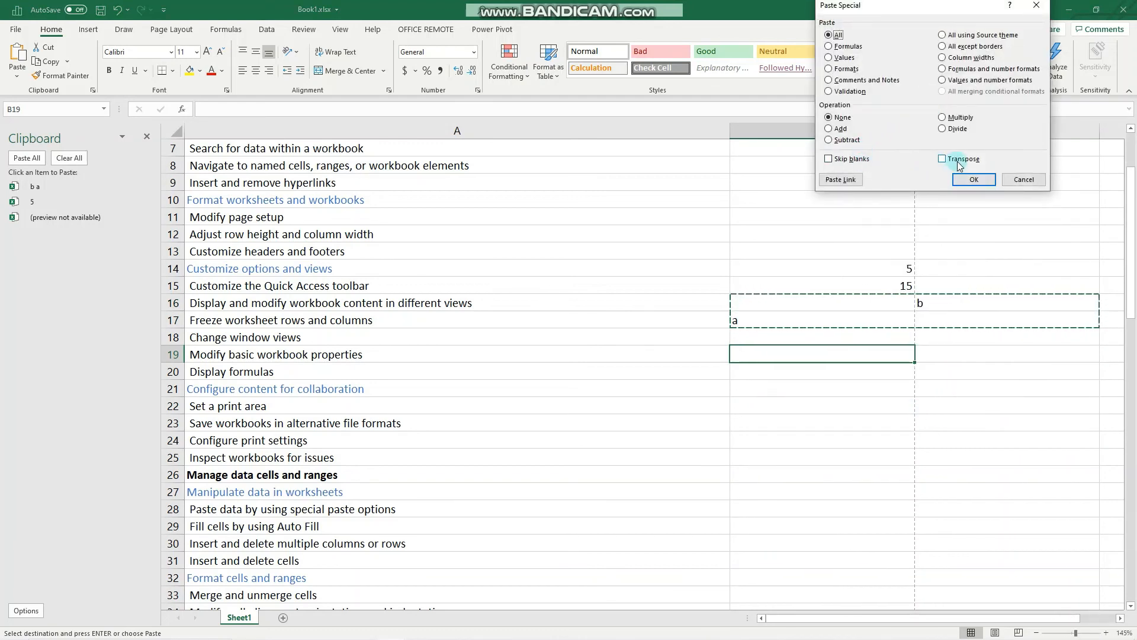
{"action": "left_click", "coordinate": [973, 179]}
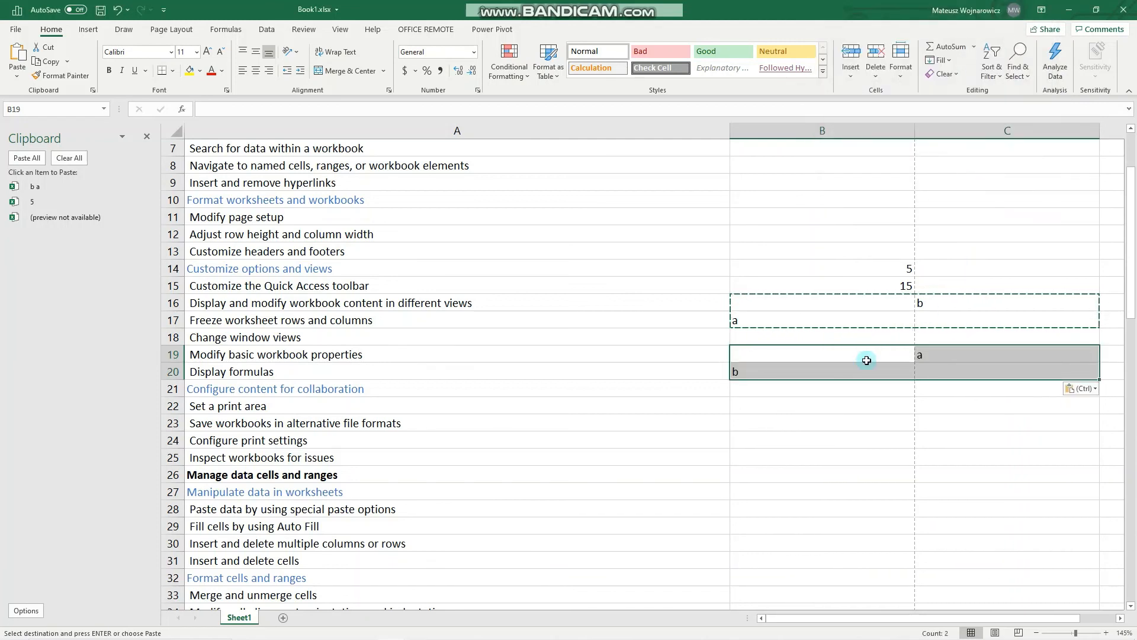